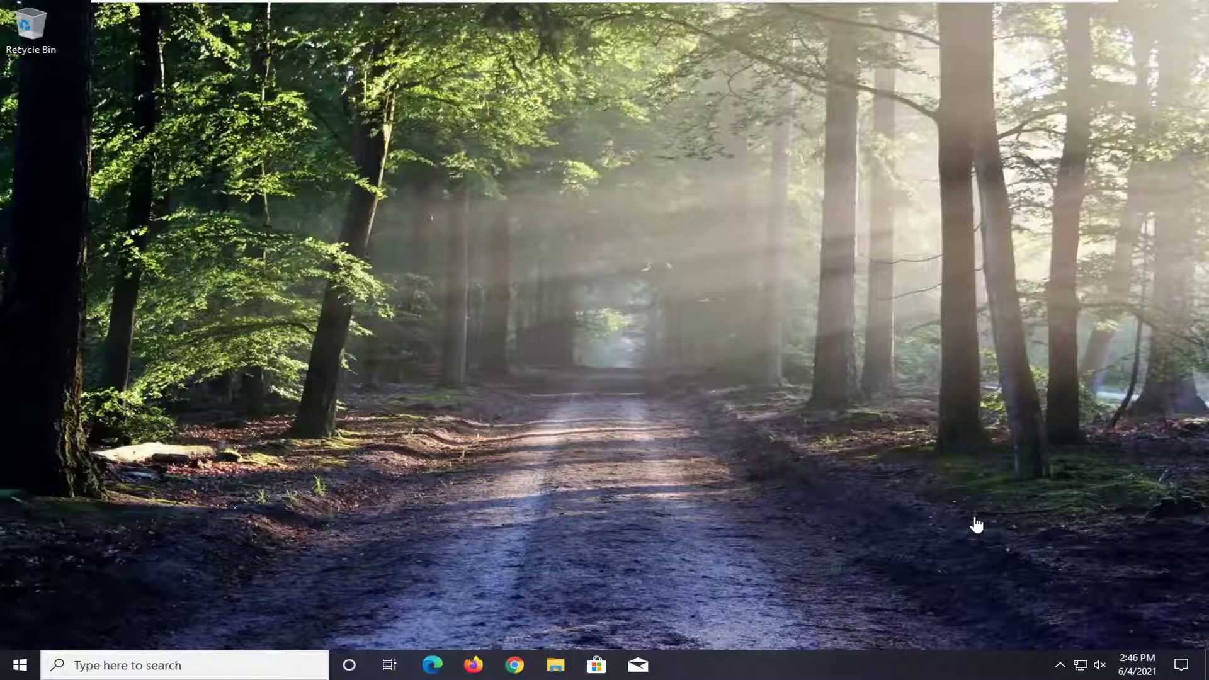
Adjust the speaker volume slider from the taskbar tray
{"action": "left_click", "coordinate": [1100, 665]}
{"action": "left_click", "coordinate": [1021, 629]}
{"action": "left_click_drag", "start_coordinate": [1022, 629], "coordinate": [964, 627]}
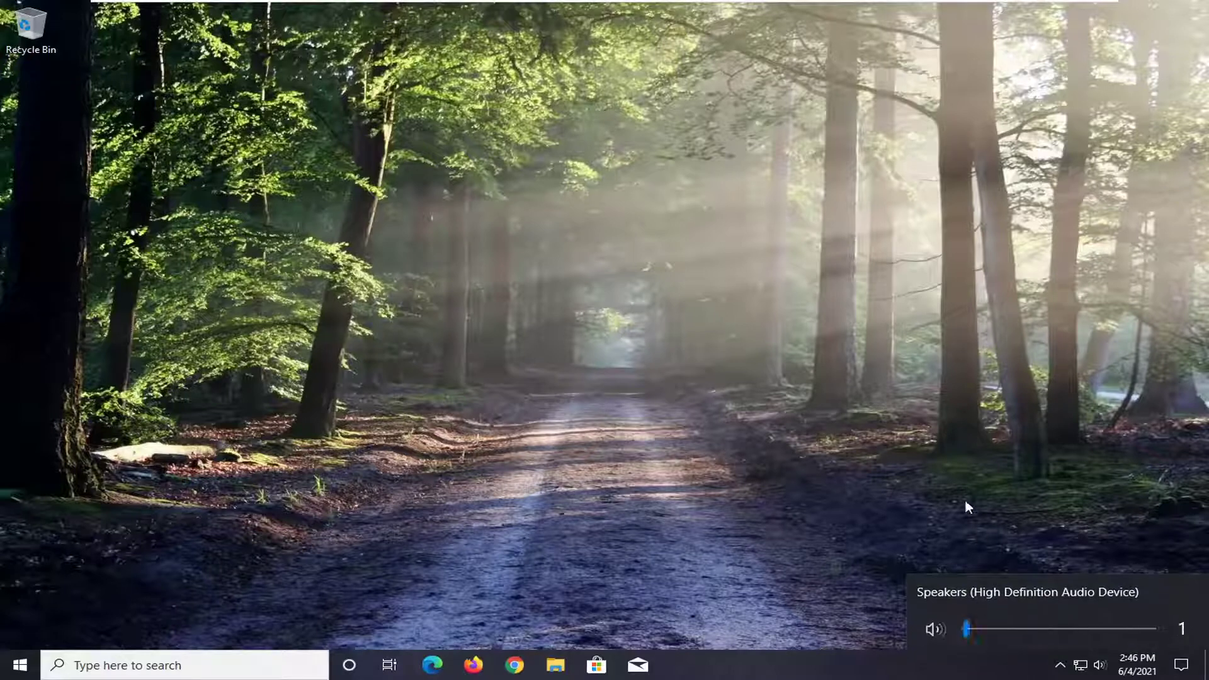
{"action": "left_click", "coordinate": [899, 444]}
Recheck the tray volume, then search 'troubleshoot' and open Troubleshoot settings
{"action": "left_click", "coordinate": [1081, 665]}
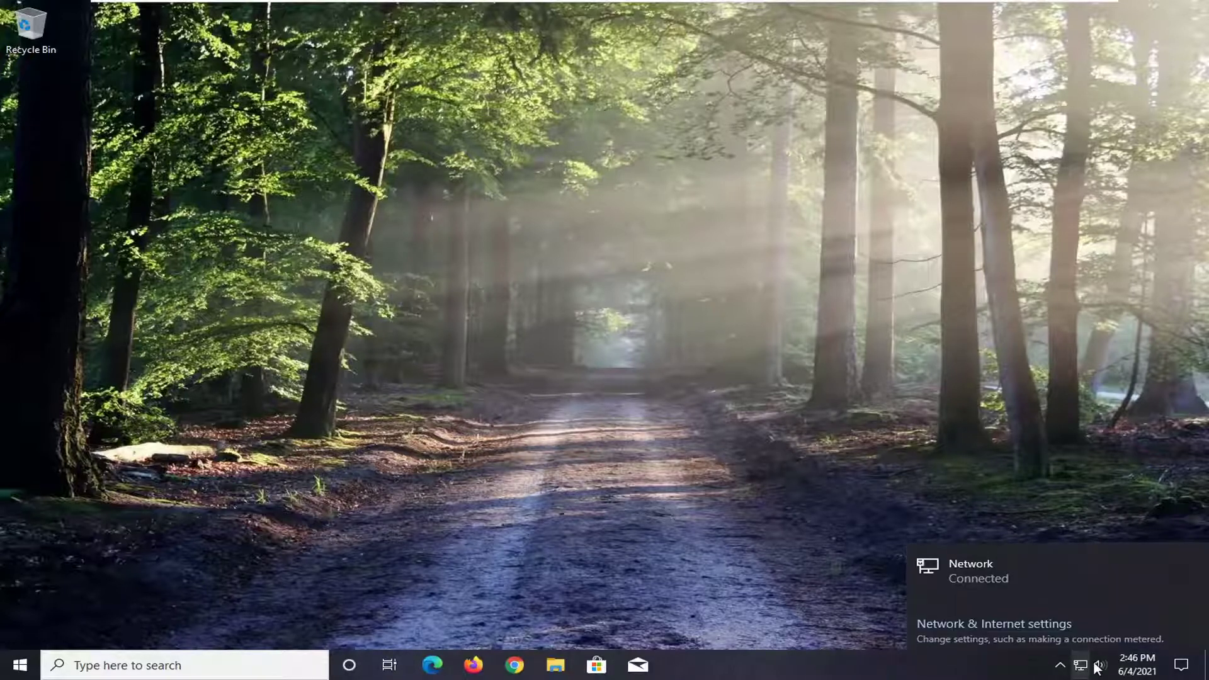
{"action": "scroll", "coordinate": [1019, 641], "scroll_direction": "down", "scroll_amount": 1}
{"action": "left_click", "coordinate": [796, 478]}
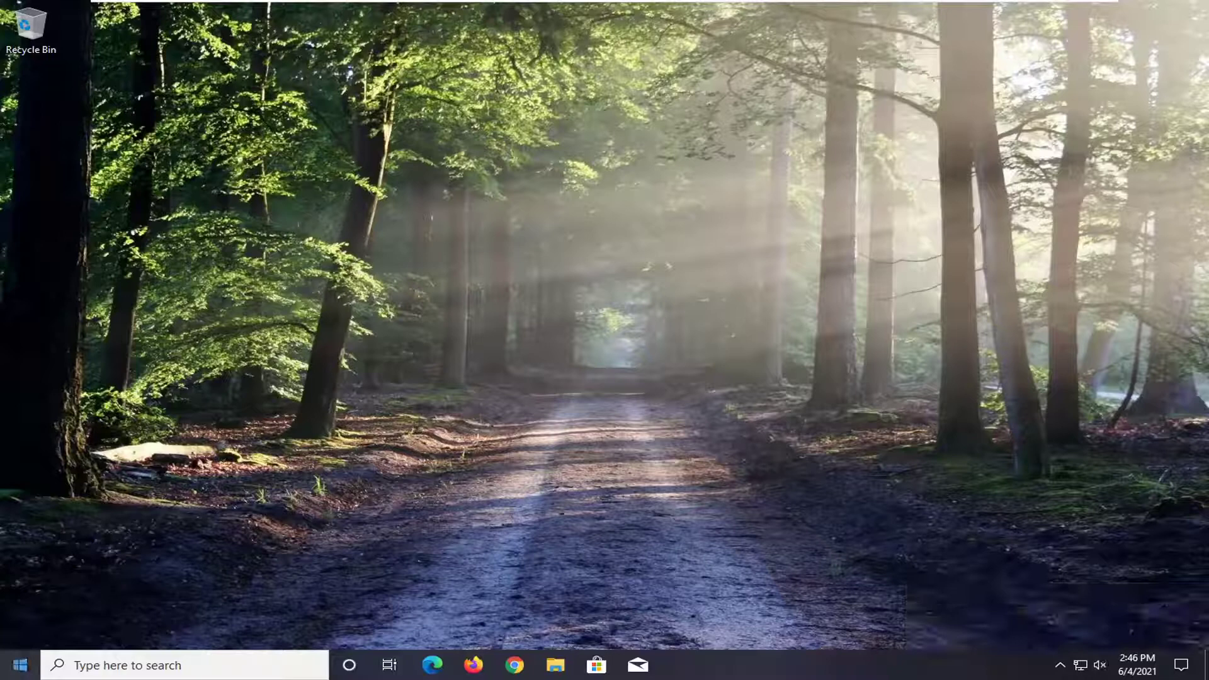
{"action": "left_click", "coordinate": [3, 672]}
{"action": "type", "text": "troubleshoot"}
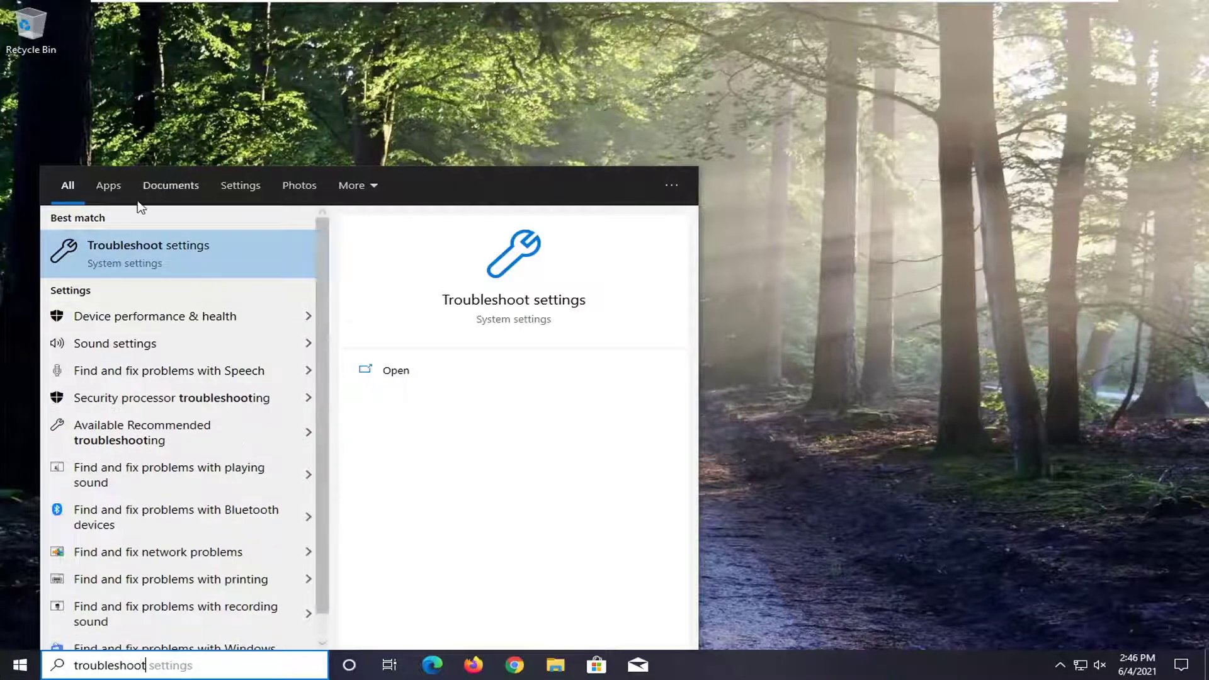
{"action": "left_click", "coordinate": [150, 247]}
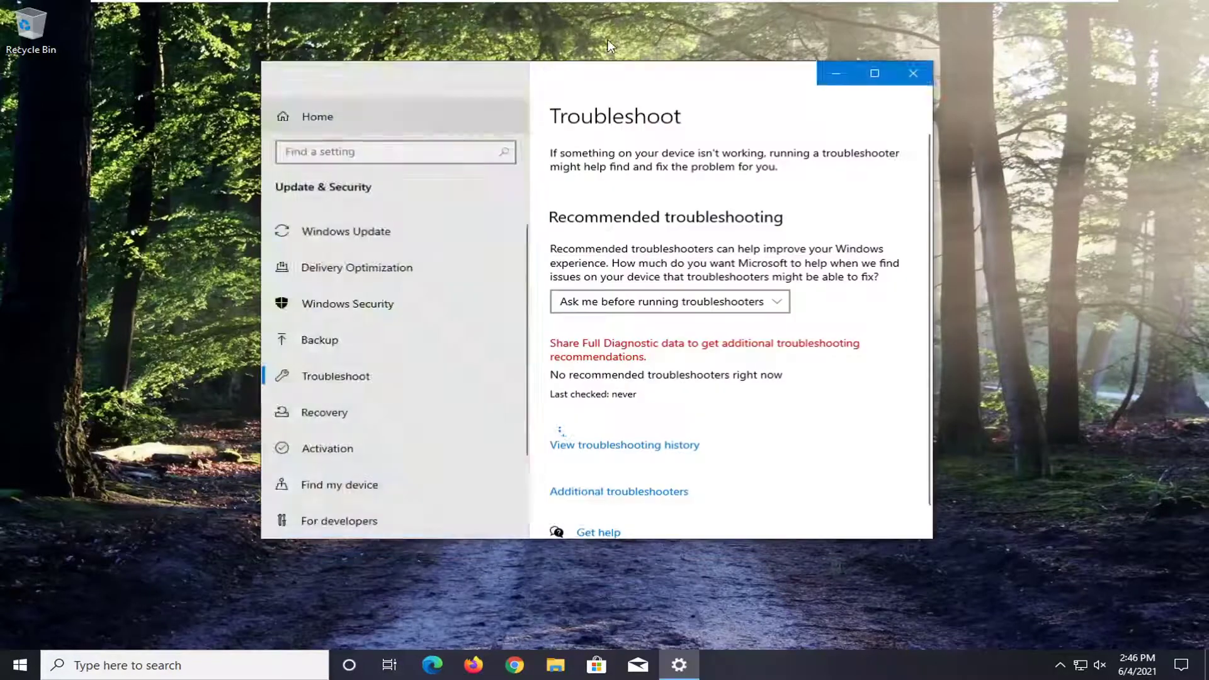
{"action": "scroll", "coordinate": [624, 444], "scroll_direction": "down", "scroll_amount": 2}
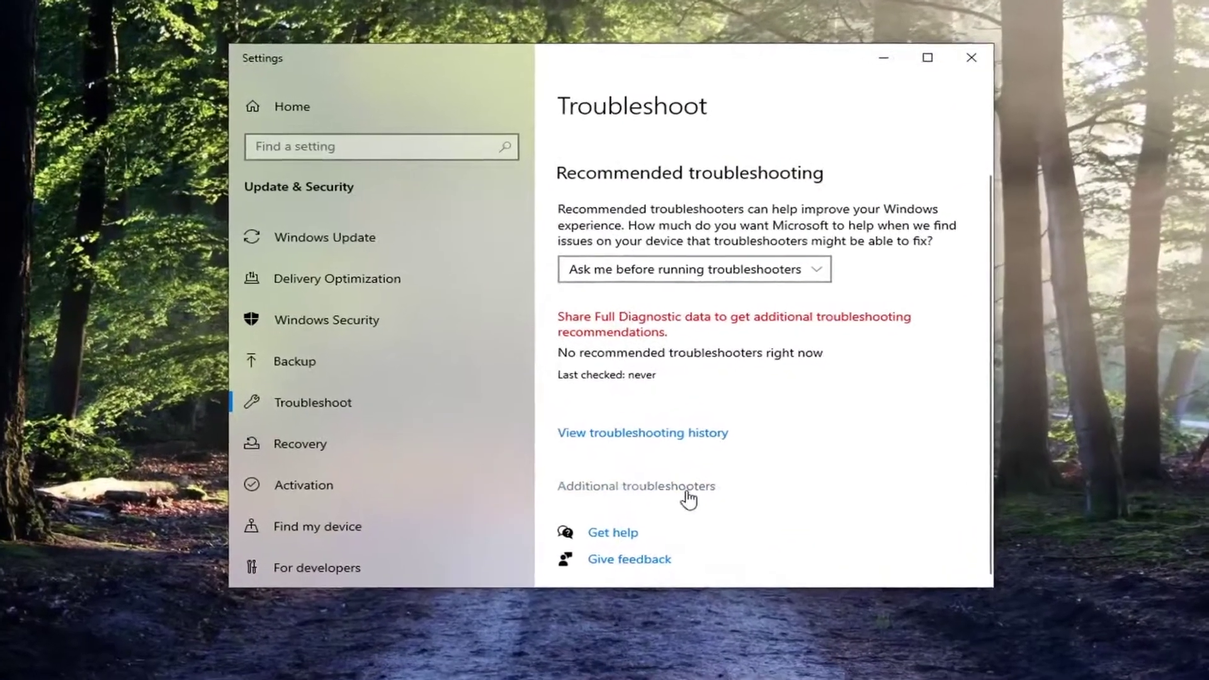
Start the Playing Audio troubleshooter from Additional troubleshooters
{"action": "left_click", "coordinate": [620, 451]}
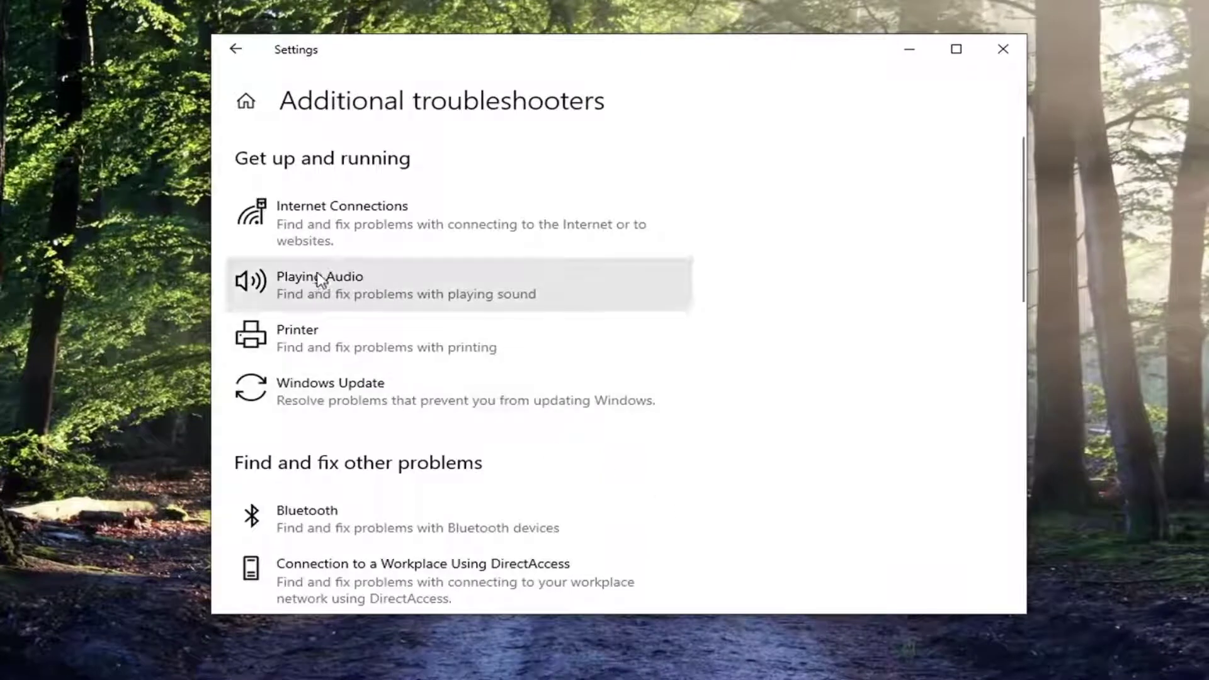
{"action": "left_click", "coordinate": [300, 284]}
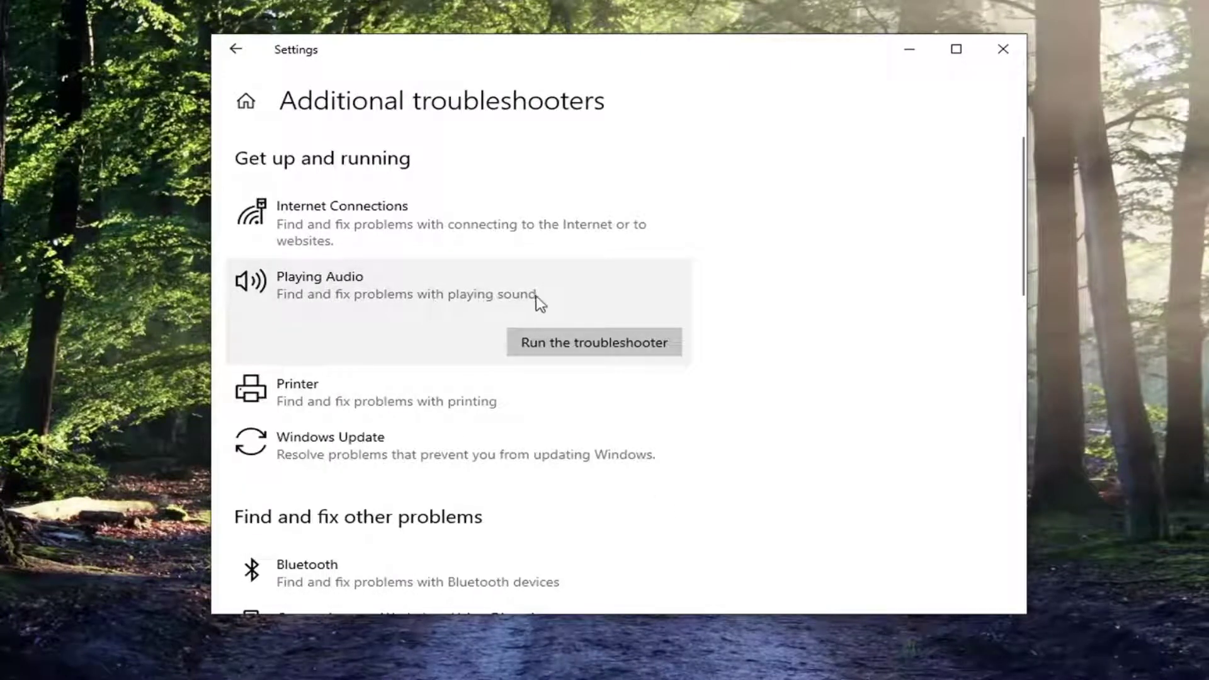
{"action": "left_click", "coordinate": [582, 348]}
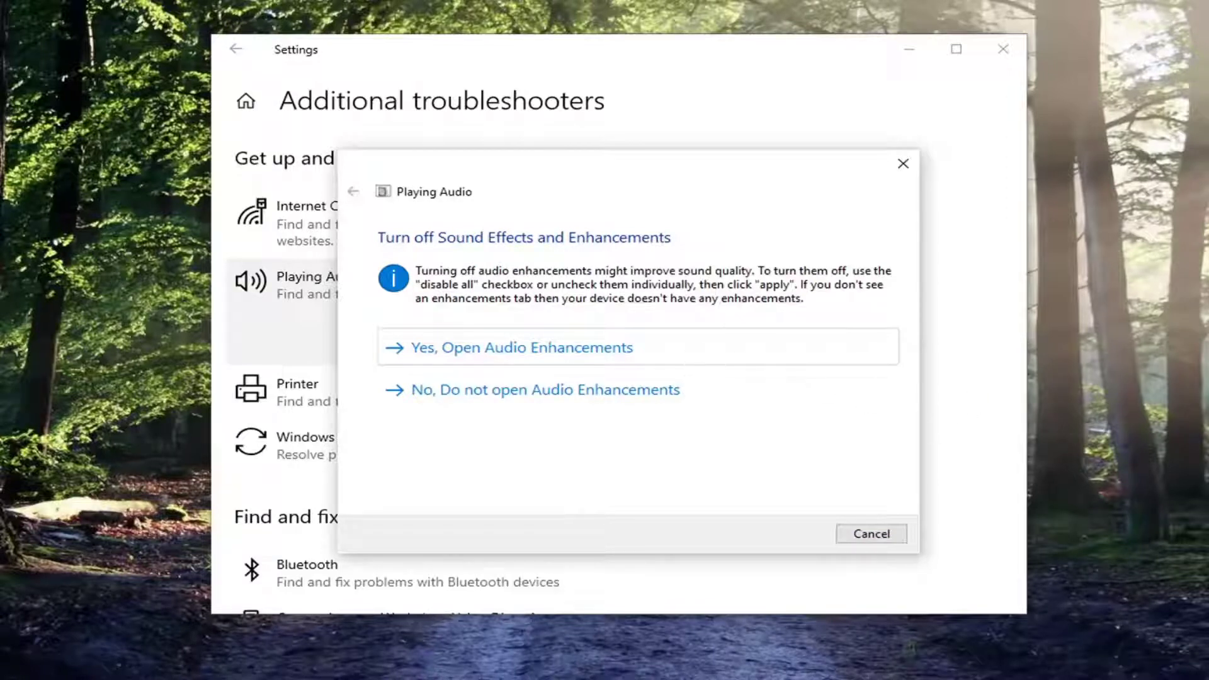
Decline Audio Enhancements, let the troubleshooter finish, and close it and Settings
{"action": "left_click", "coordinate": [440, 404]}
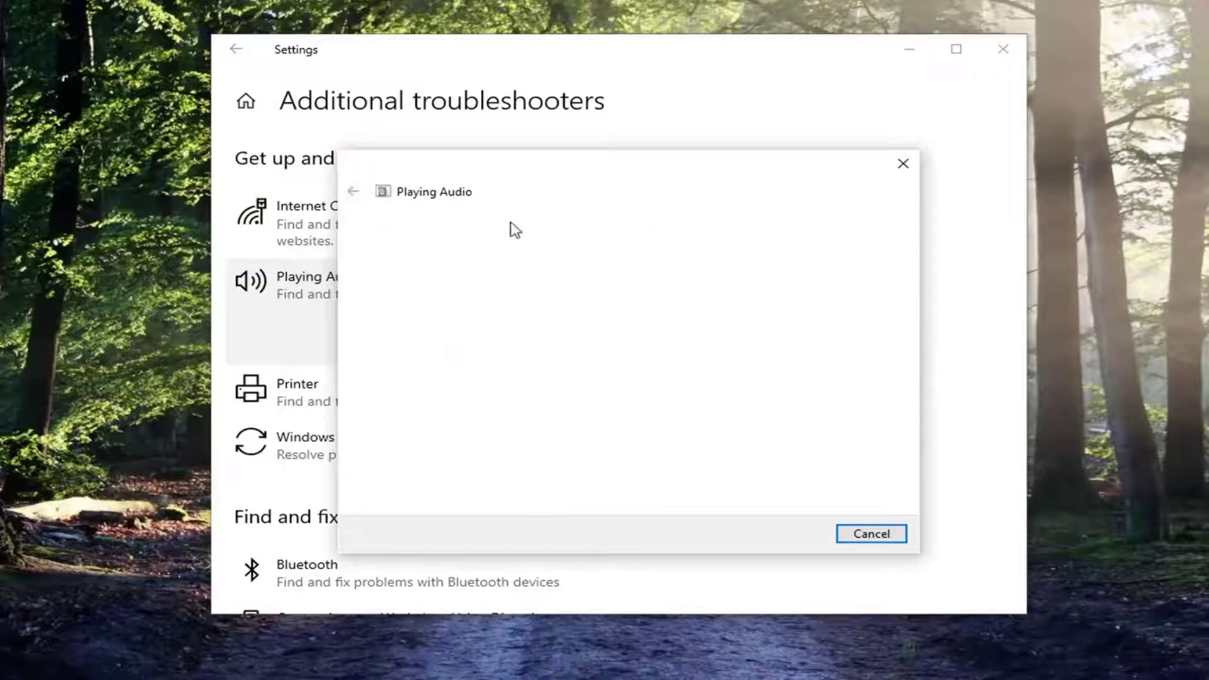
{"action": "left_click", "coordinate": [790, 534]}
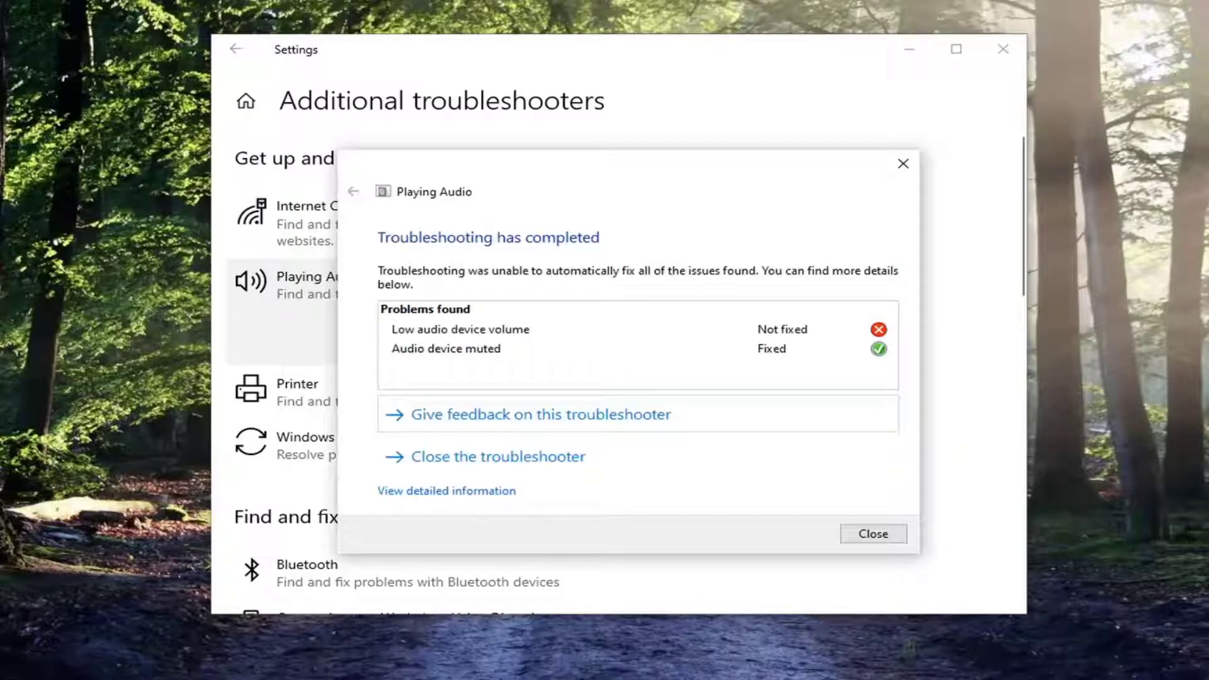
{"action": "left_click", "coordinate": [903, 162]}
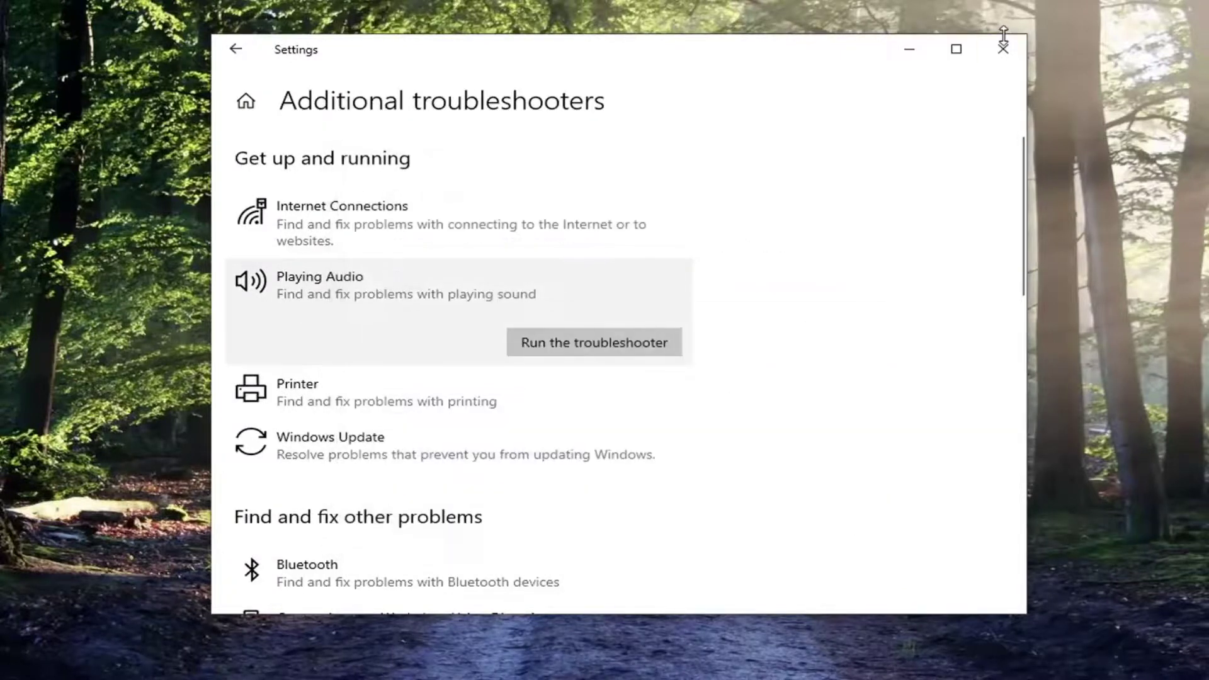
{"action": "left_click", "coordinate": [1003, 48]}
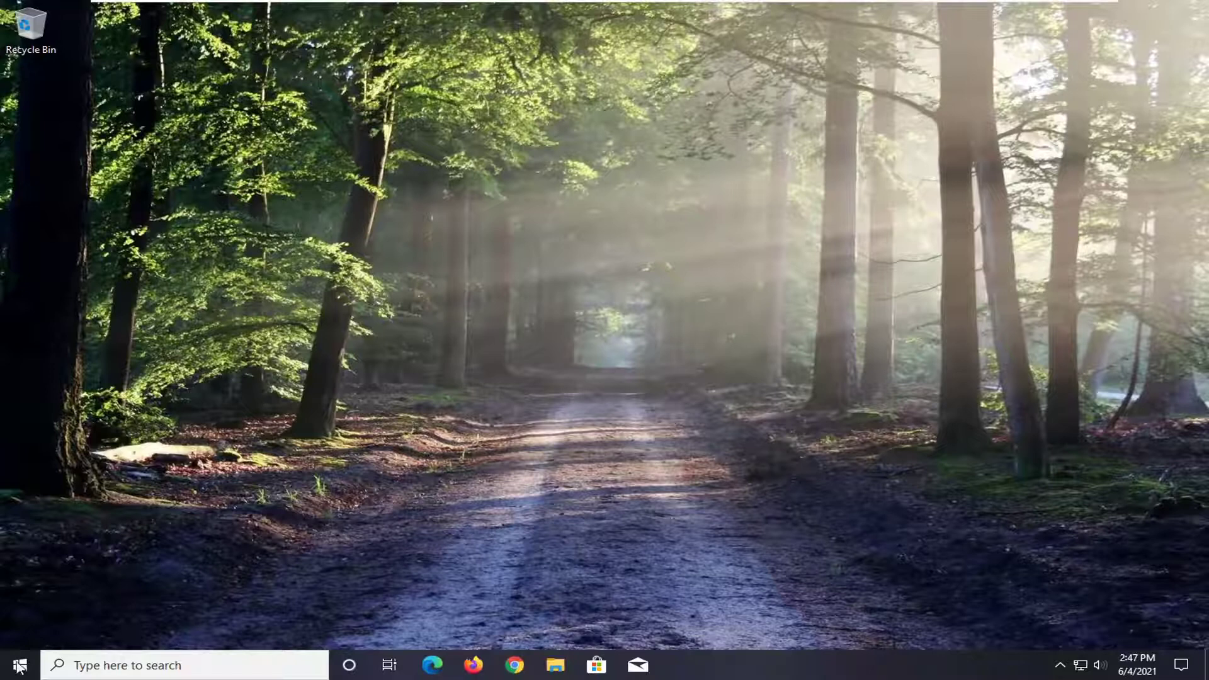
Open Device Manager from Start search, expand Audio inputs and outputs, and select Speakers
{"action": "left_click", "coordinate": [20, 668]}
{"action": "type", "text": "device ma"}
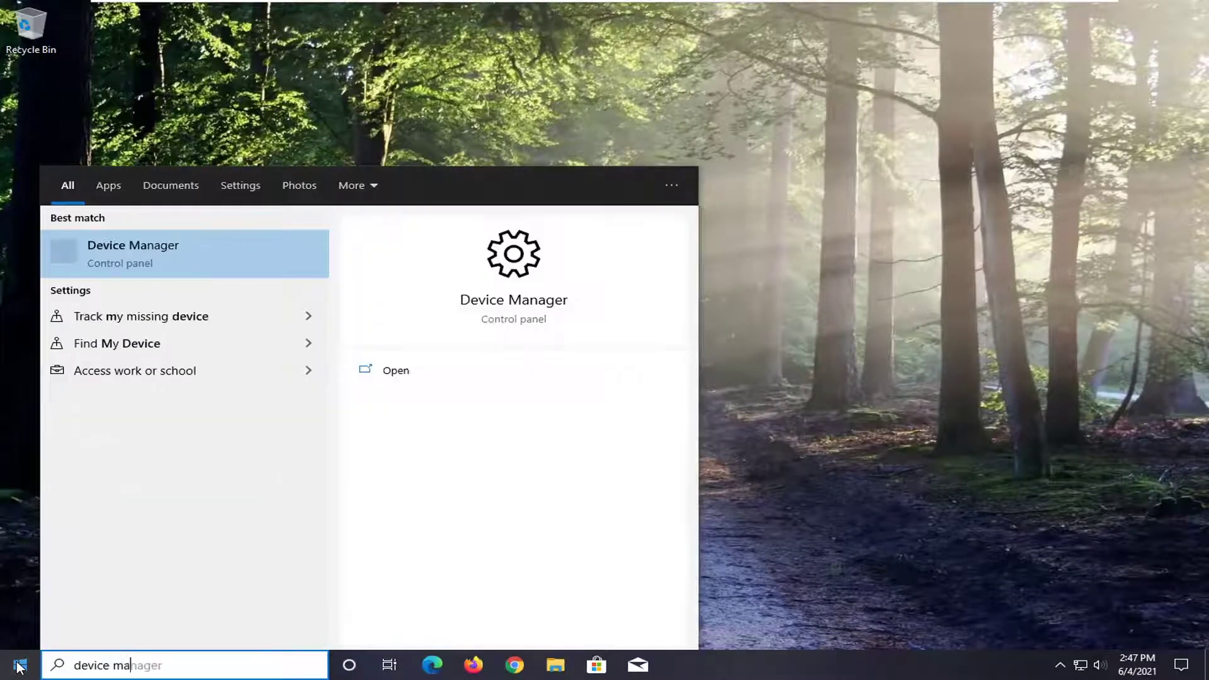
{"action": "type", "text": "nager"}
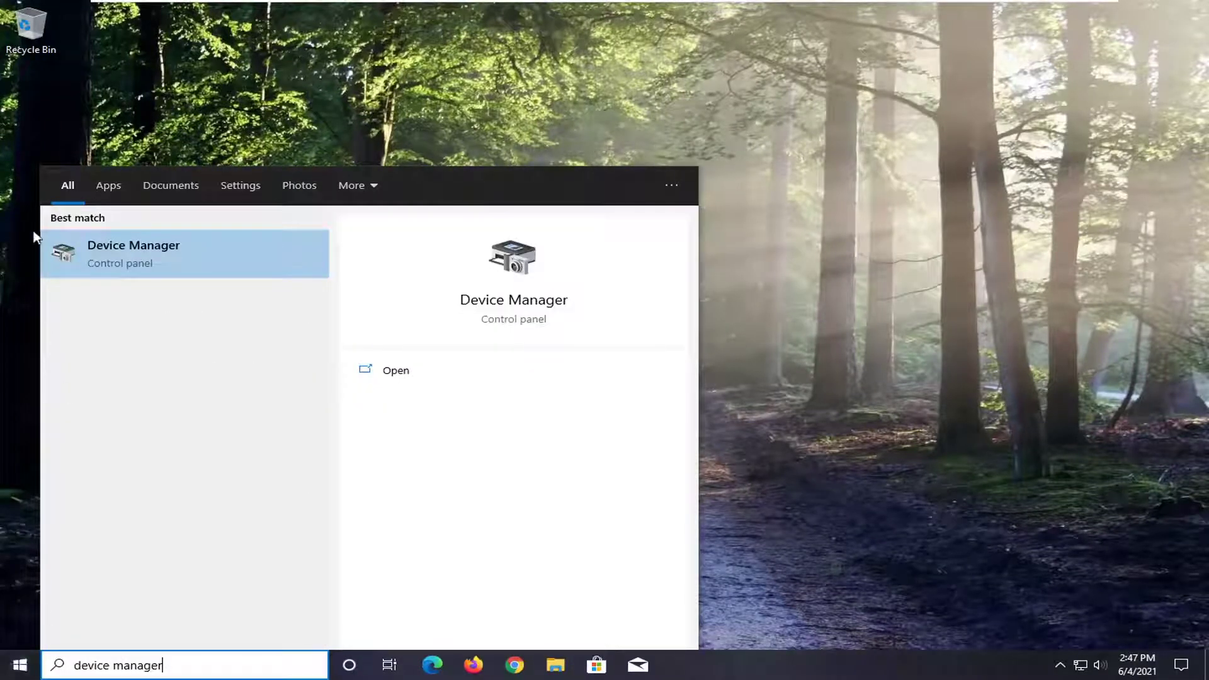
{"action": "left_click", "coordinate": [152, 253]}
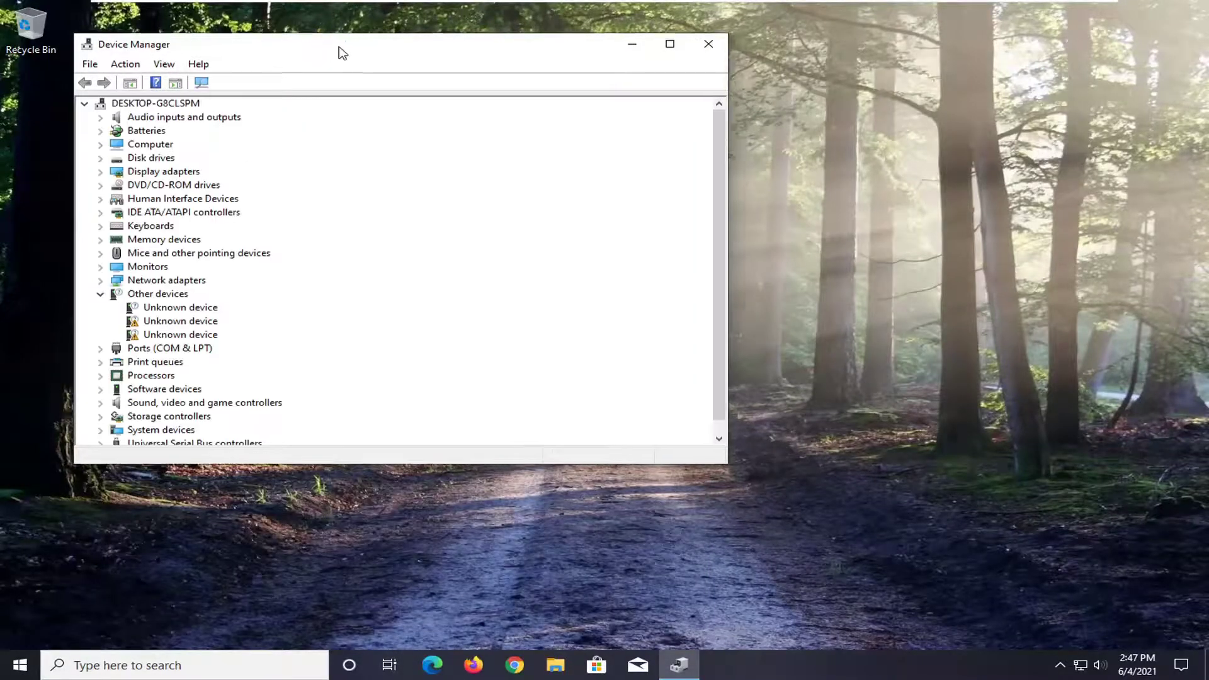
{"action": "left_click_drag", "start_coordinate": [338, 51], "coordinate": [539, 77]}
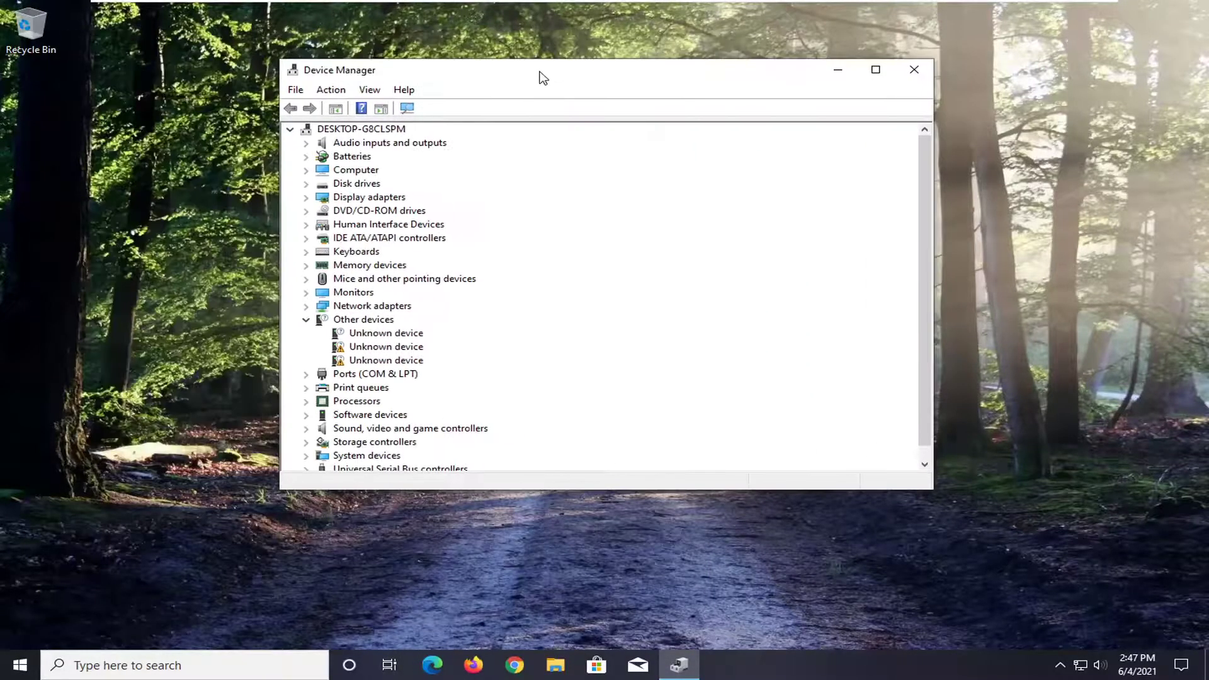
{"action": "double_click", "coordinate": [384, 147]}
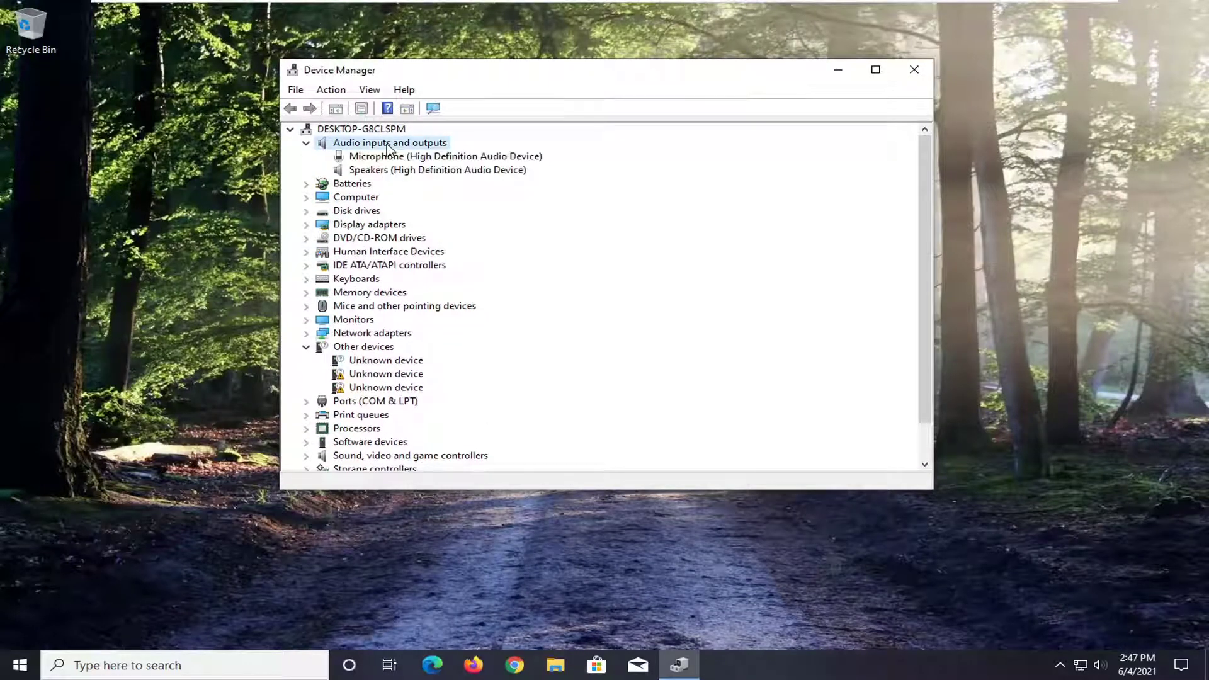
{"action": "left_click", "coordinate": [384, 173]}
Update the Speakers driver by browsing the computer and installing Audio Endpoint from the list
{"action": "right_click", "coordinate": [385, 175]}
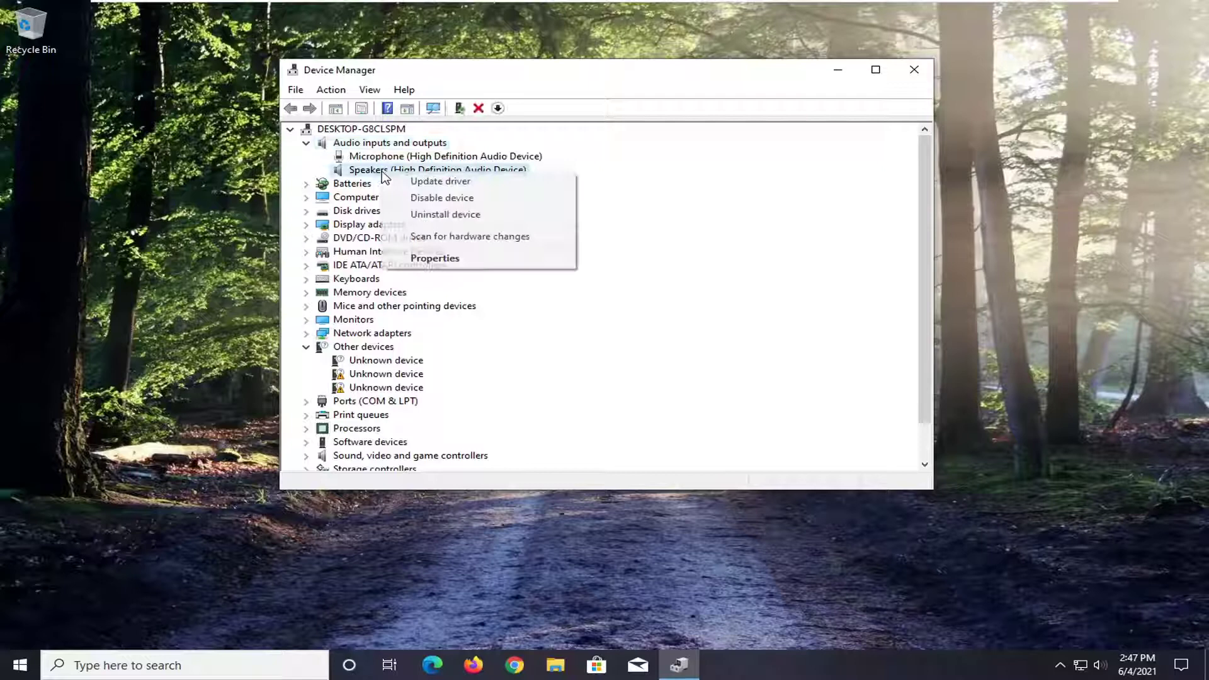
{"action": "left_click", "coordinate": [460, 183]}
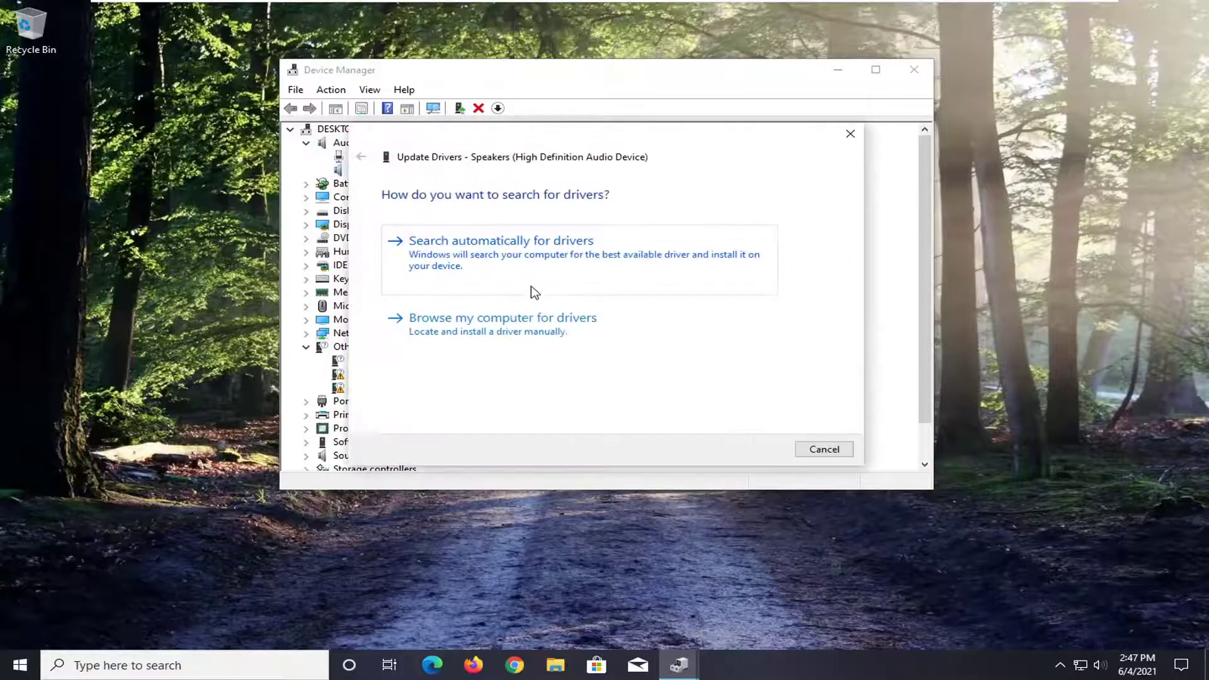
{"action": "left_click", "coordinate": [535, 333]}
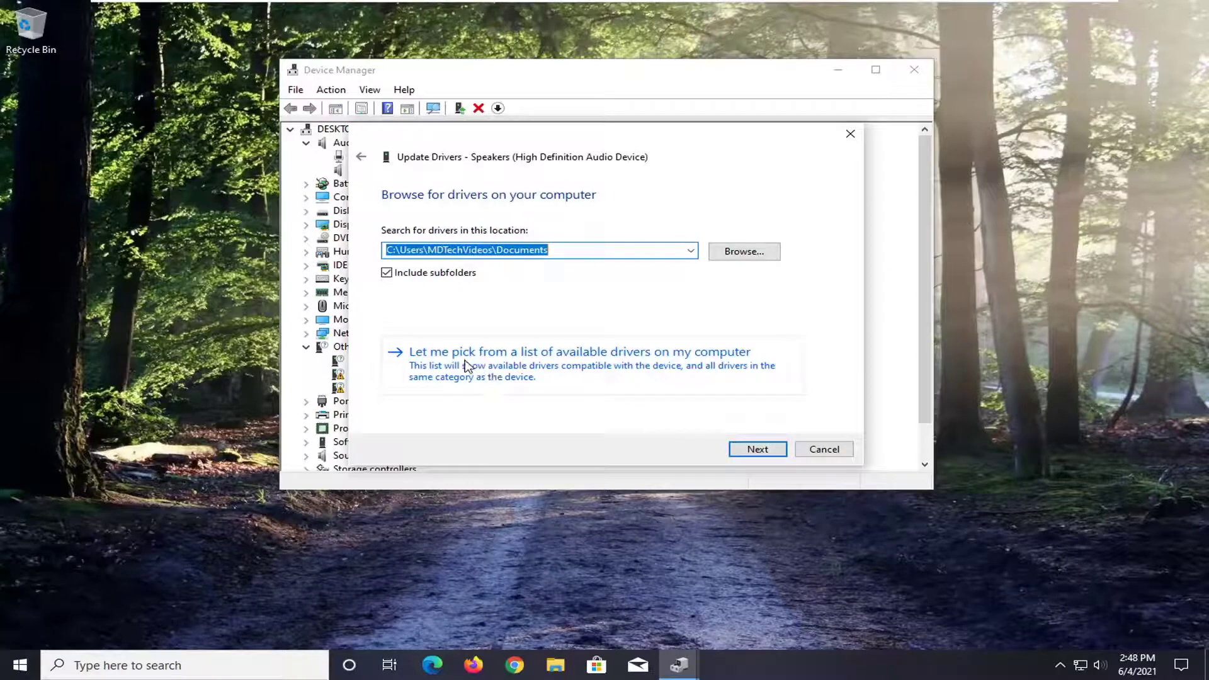
{"action": "left_click", "coordinate": [670, 366]}
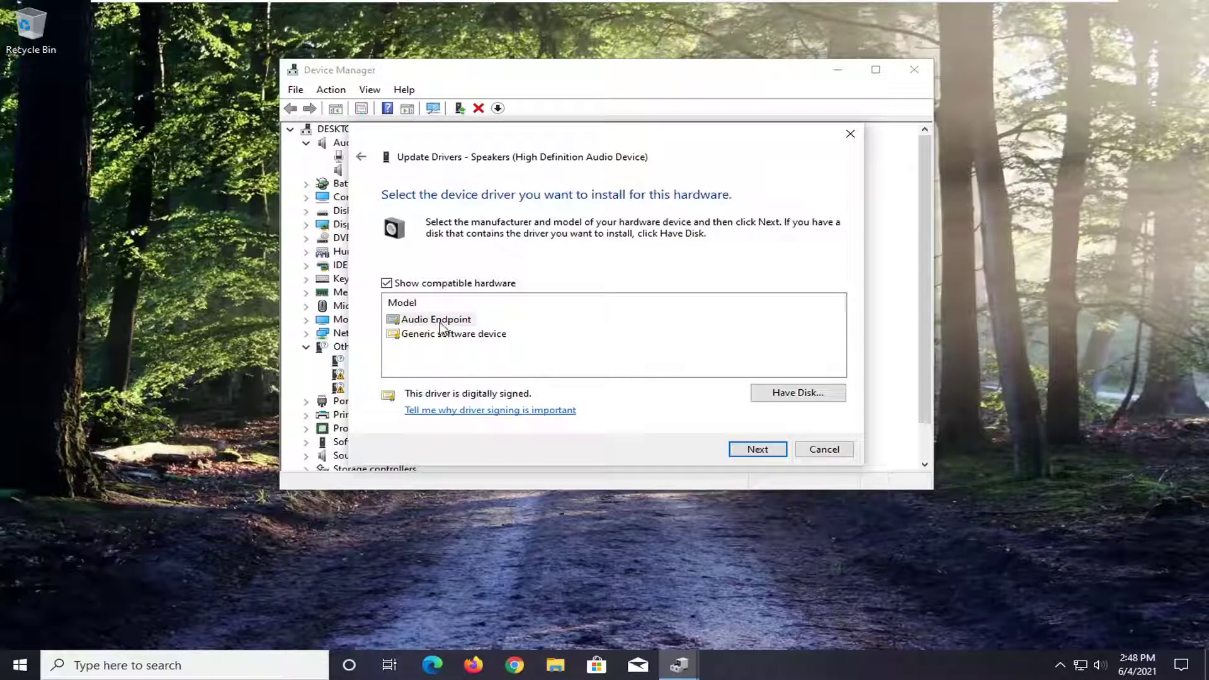
{"action": "left_click", "coordinate": [438, 324]}
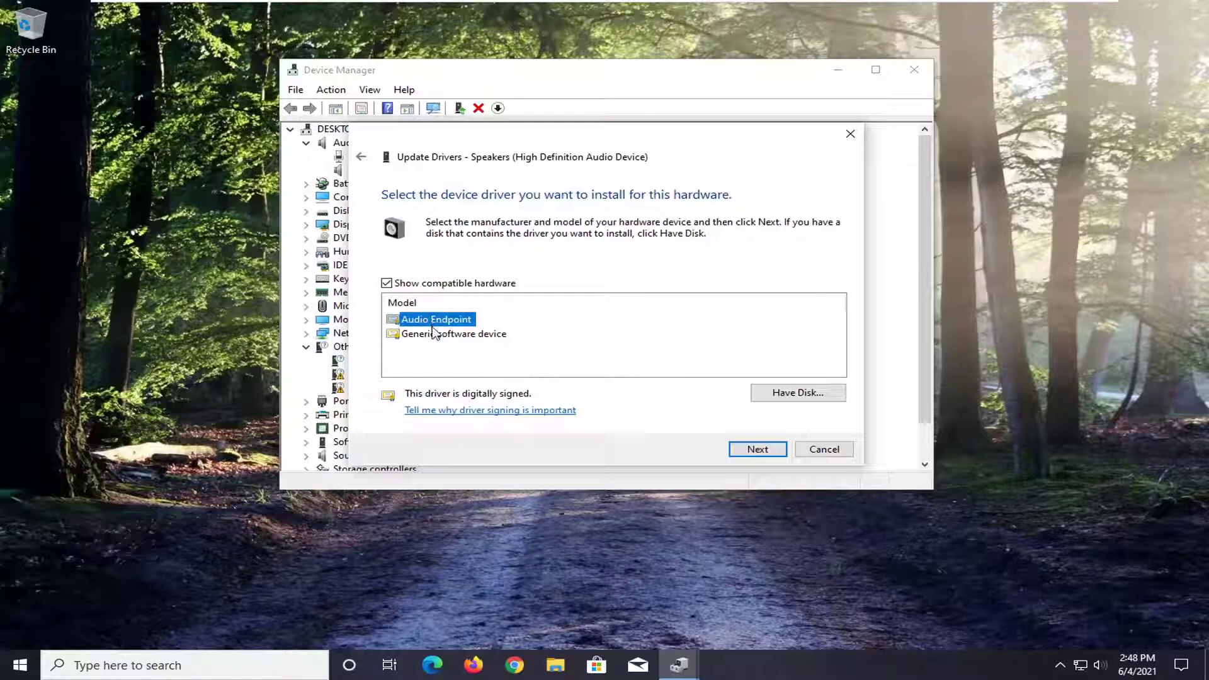
{"action": "left_click", "coordinate": [436, 337]}
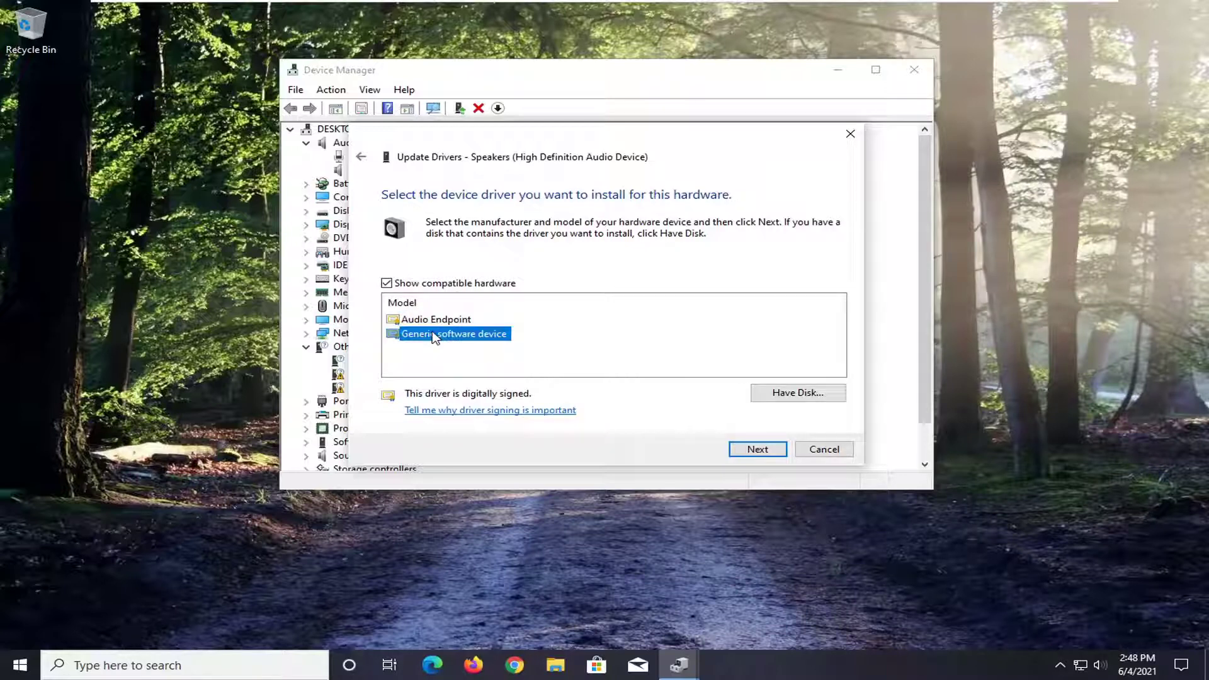
{"action": "left_click", "coordinate": [461, 322]}
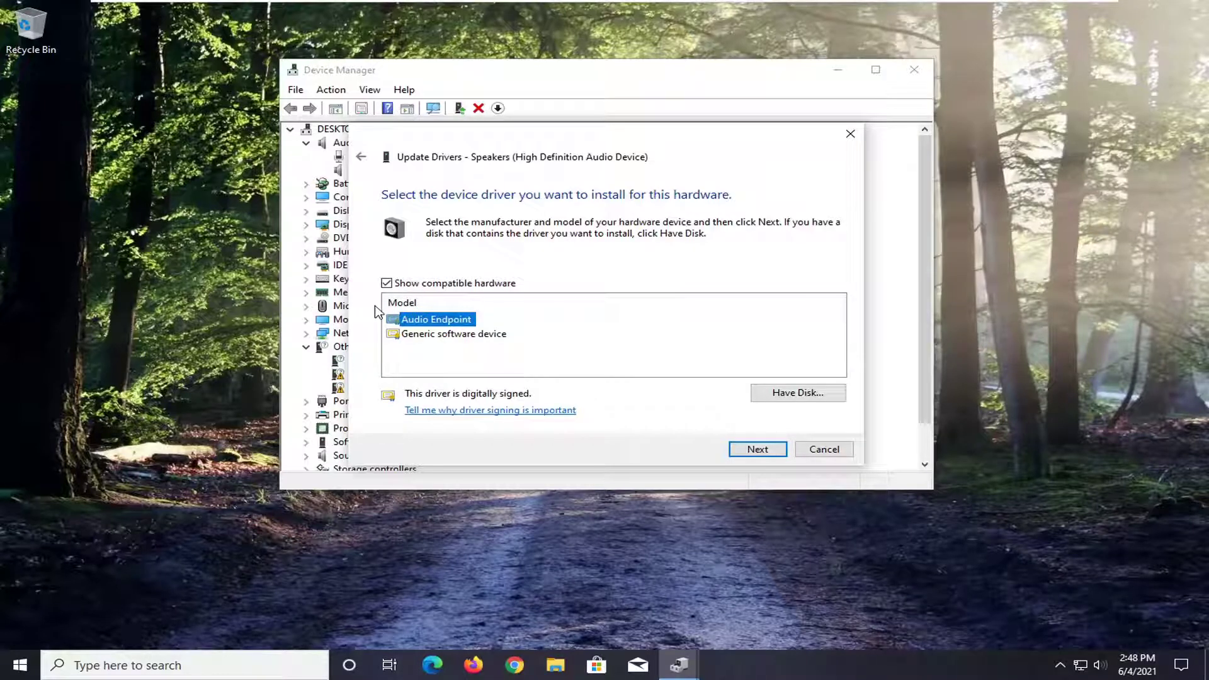
{"action": "left_click", "coordinate": [760, 451]}
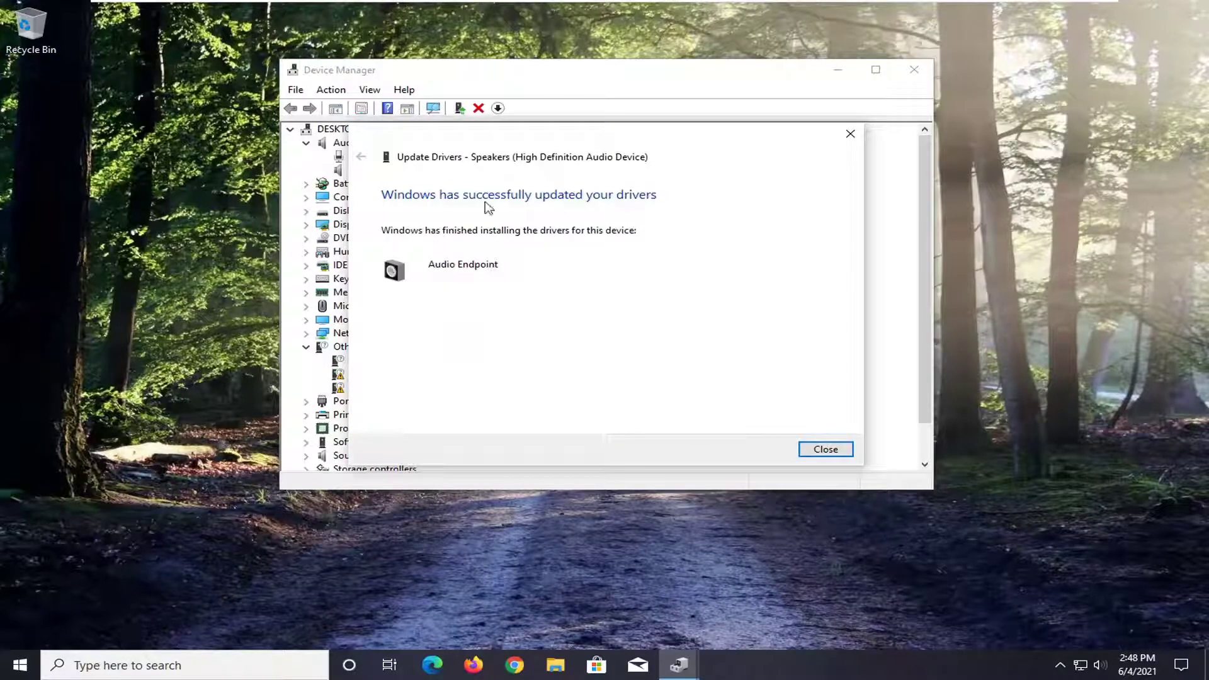
{"action": "left_click", "coordinate": [833, 451]}
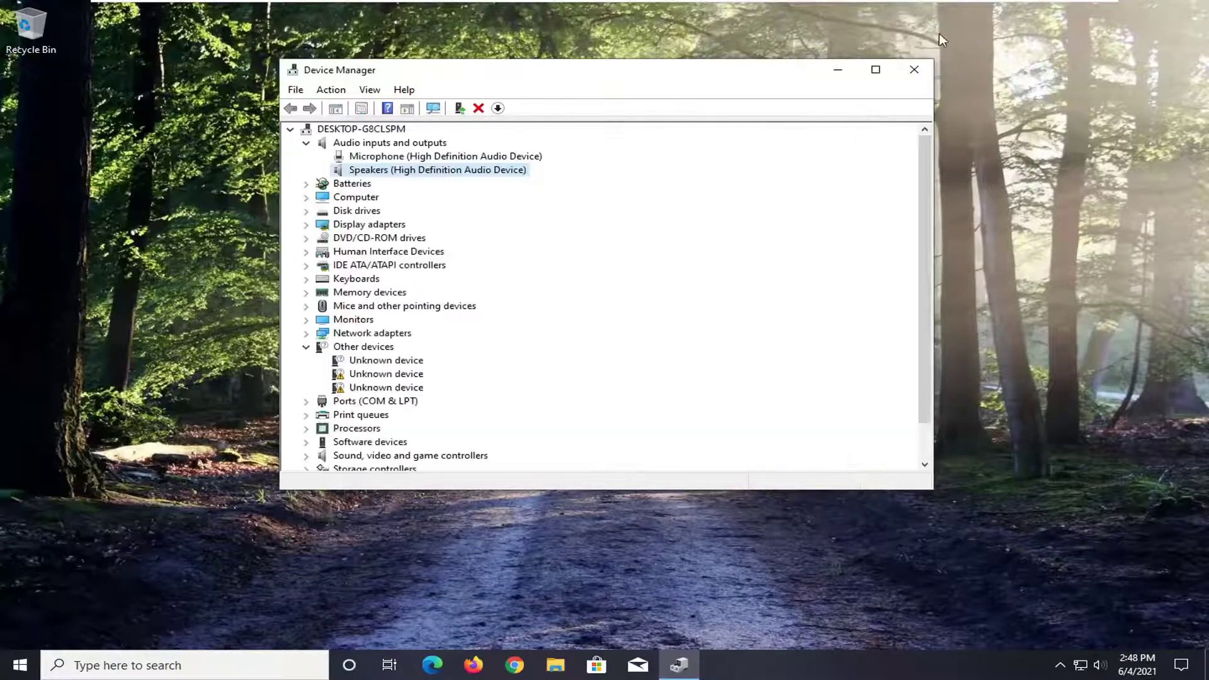
Close the Device Manager window to return to the desktop
{"action": "left_click", "coordinate": [908, 73]}
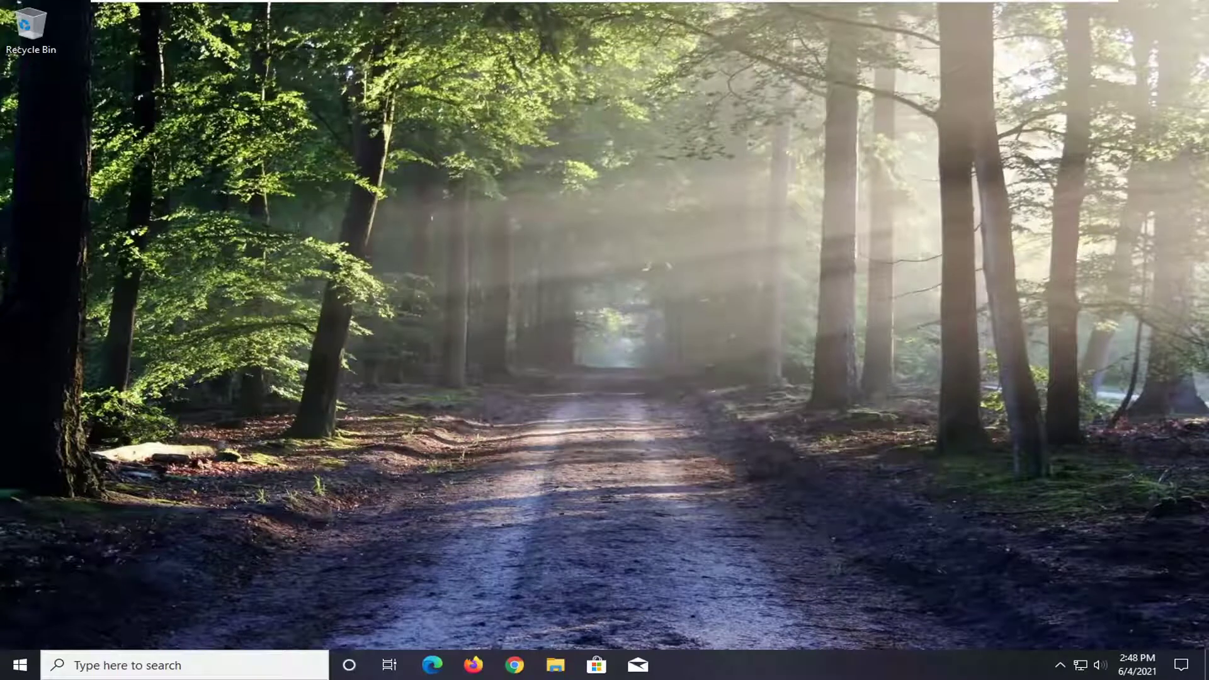